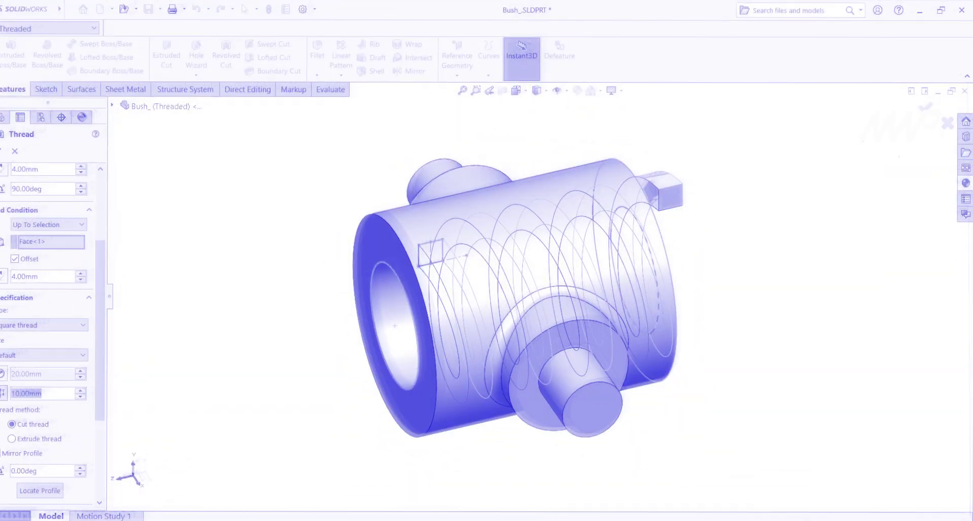
text(8)
key(Return)
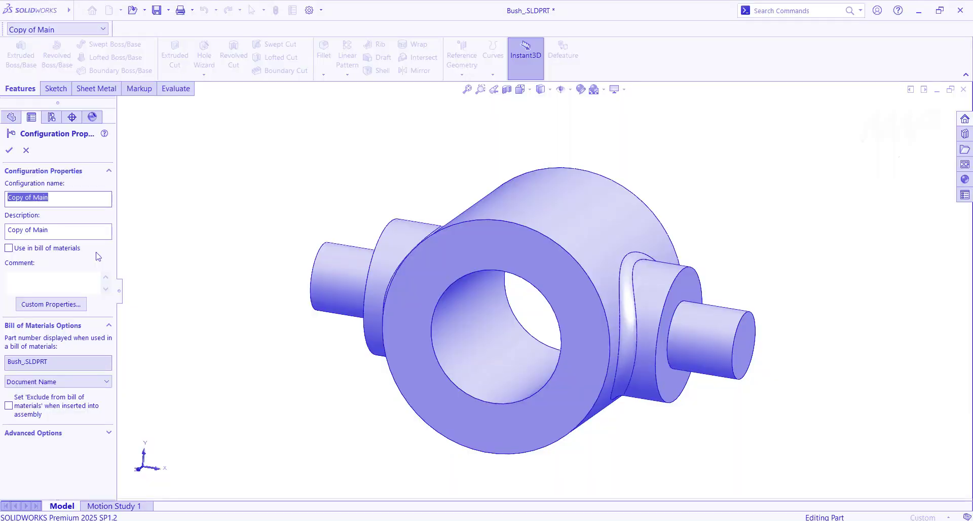
text(Thr)
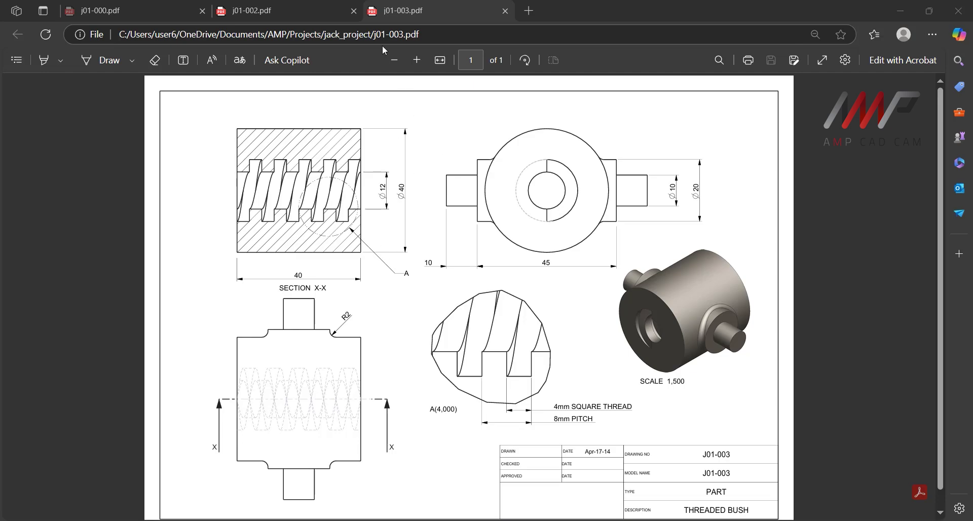
Compare the j01-002 plain bush drawing with the j01-003 threaded bush drawing.
click(311, 9)
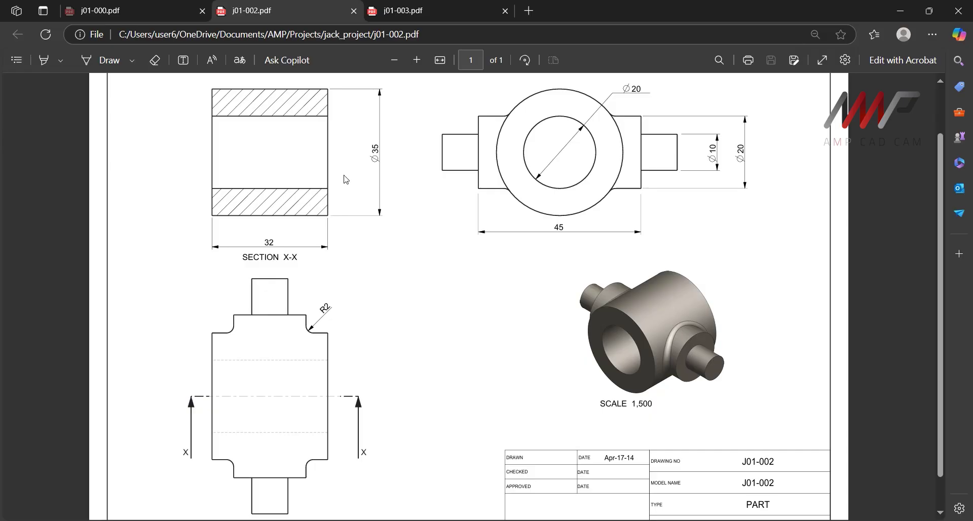
click(426, 15)
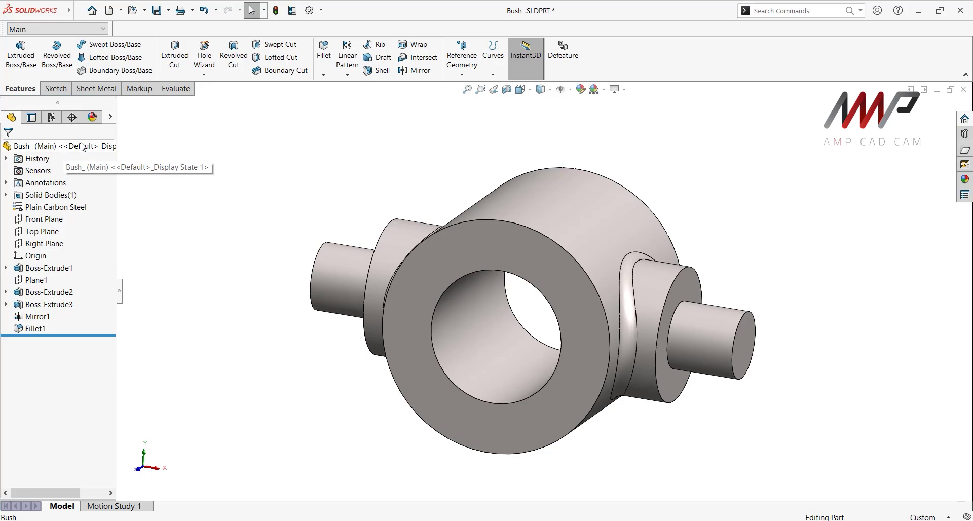
Duplicate the bush's Main configuration and activate the copy.
click(53, 119)
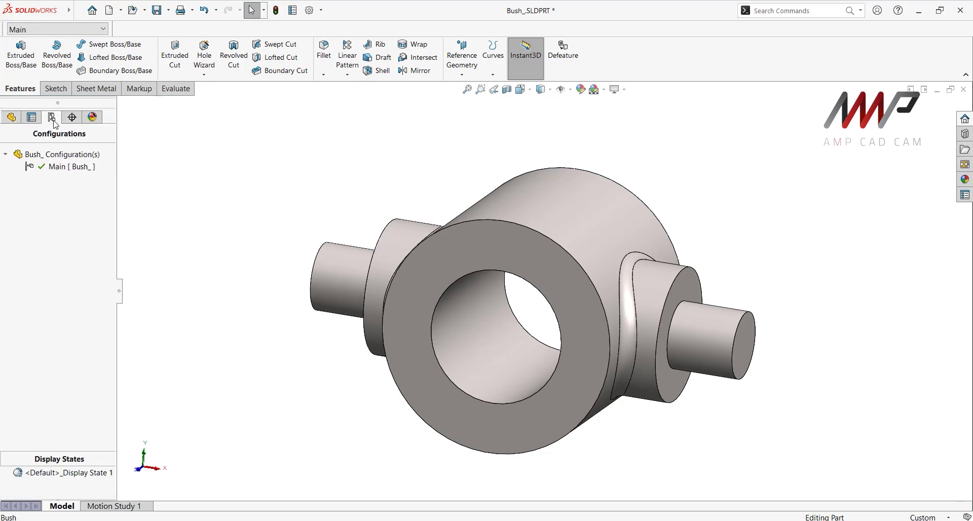
click(67, 167)
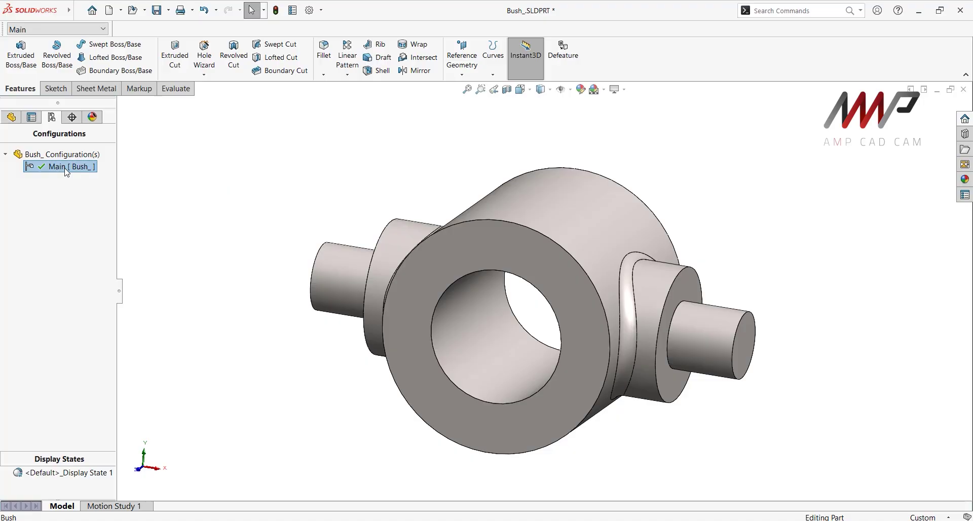
key(ctrl+v)
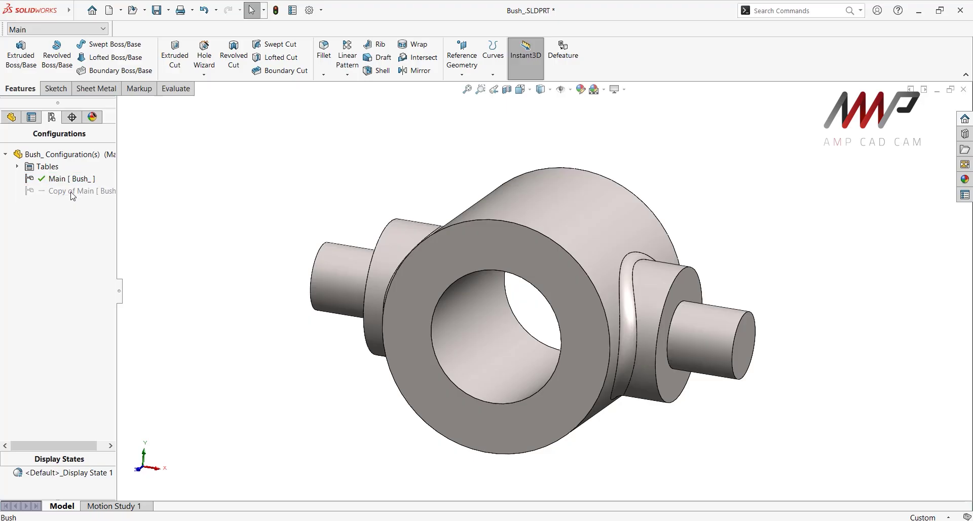
double_click(71, 191)
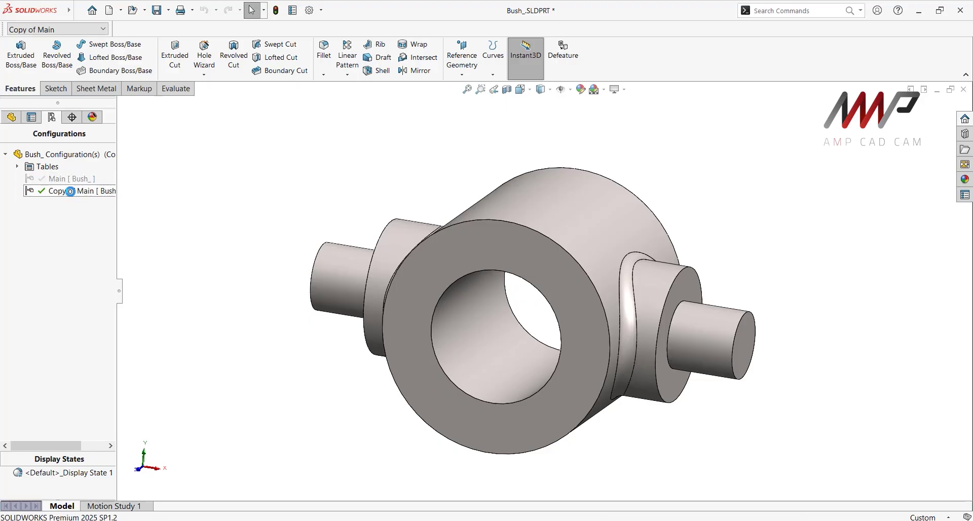
Rename the copied configuration as Threaded and clear its description.
right_click(70, 191)
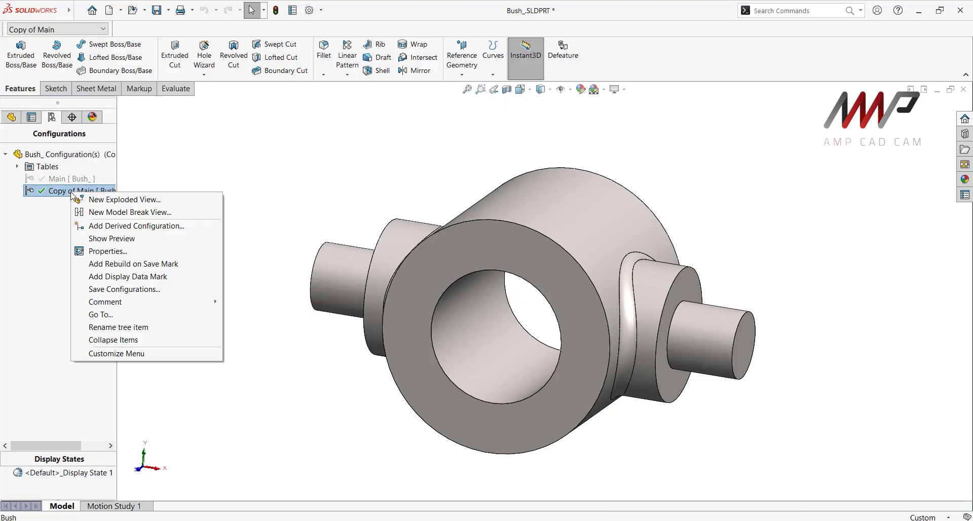
click(98, 252)
text(Threaded)
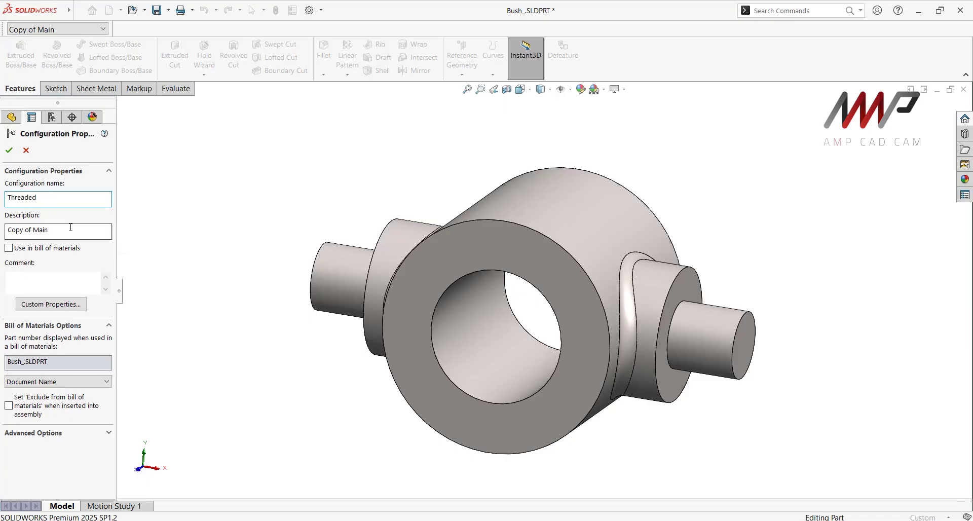
drag(70, 231, 1, 237)
key(Delete)
click(10, 150)
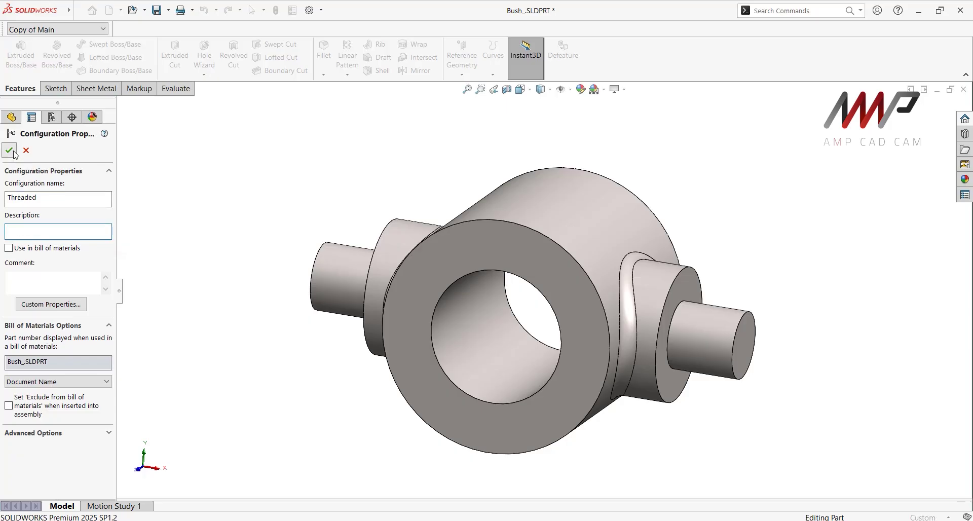
Set the mid-plane depth of the bush's main cylinder extrusion to 40 mm for the Threaded configuration only.
click(12, 117)
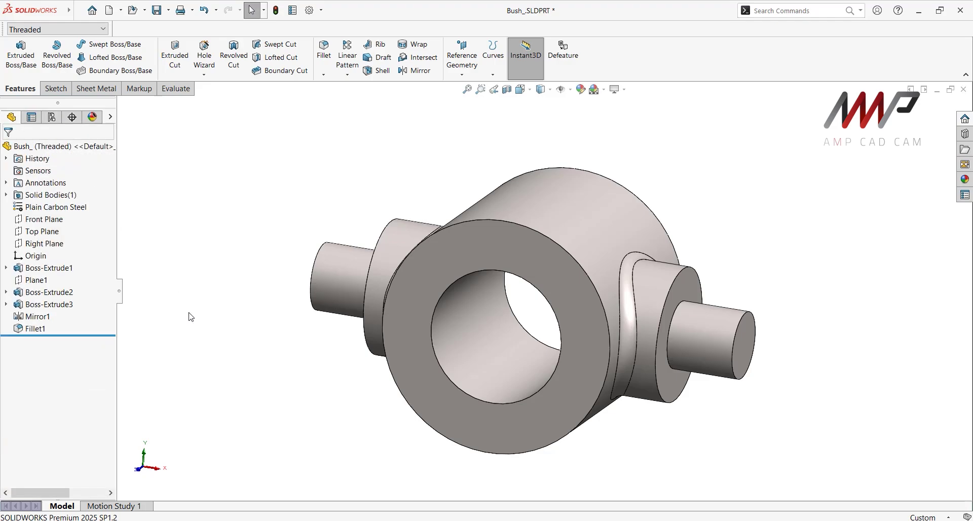
click(59, 268)
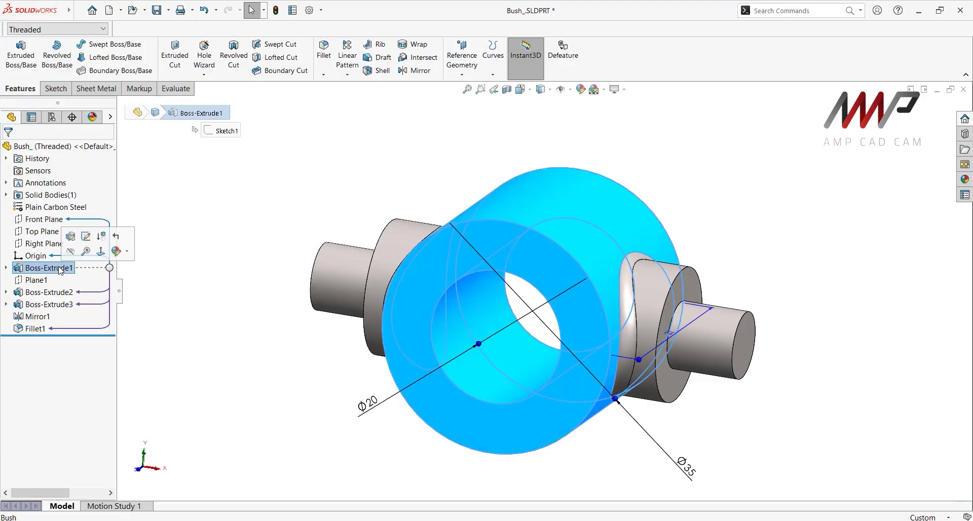
middle_drag(543, 264, 631, 385)
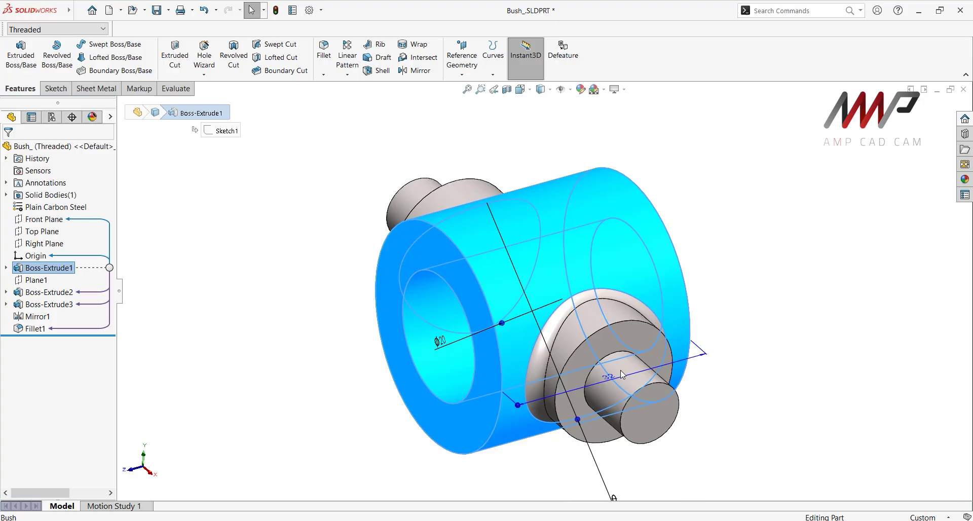
right_click(57, 269)
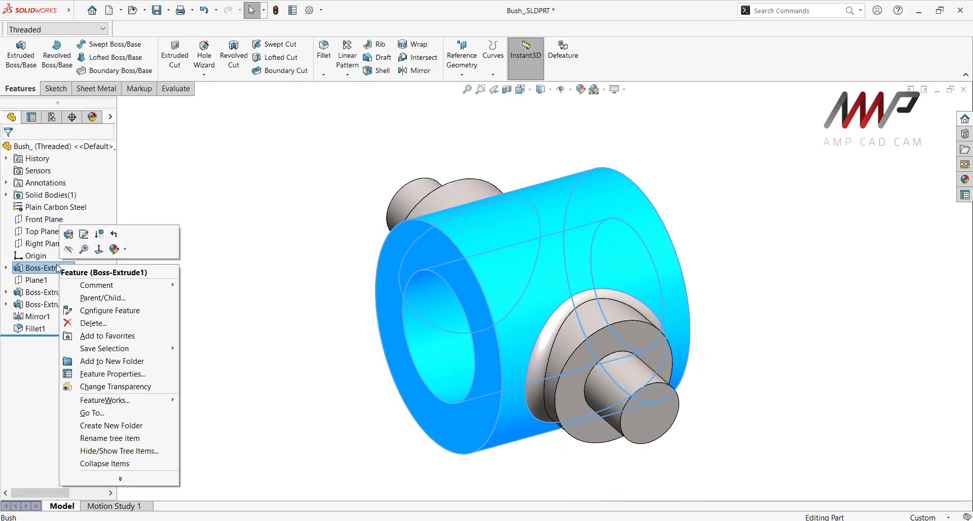
click(69, 234)
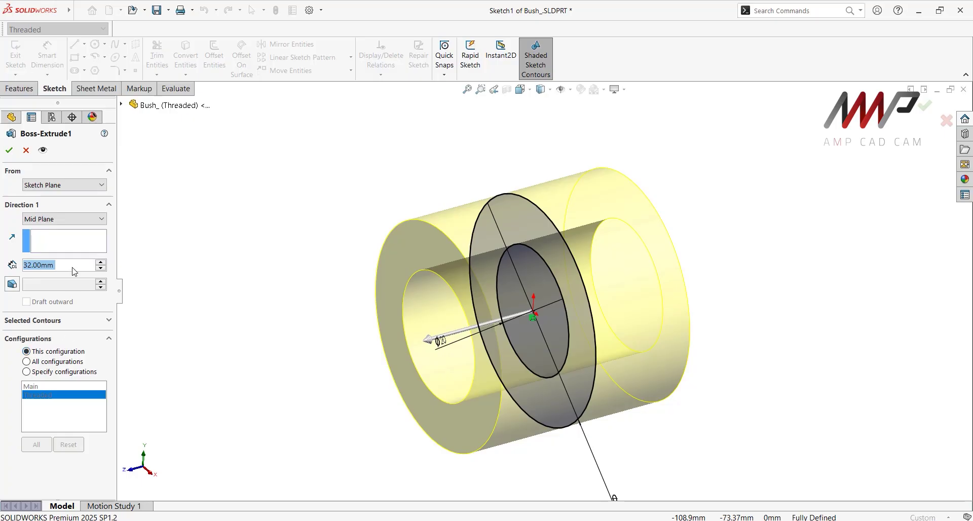
text(40)
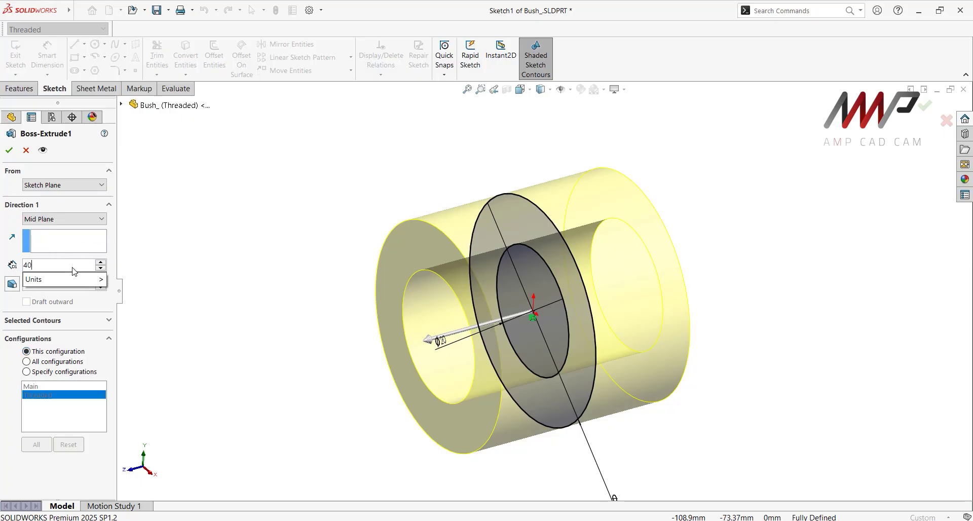
key(Return)
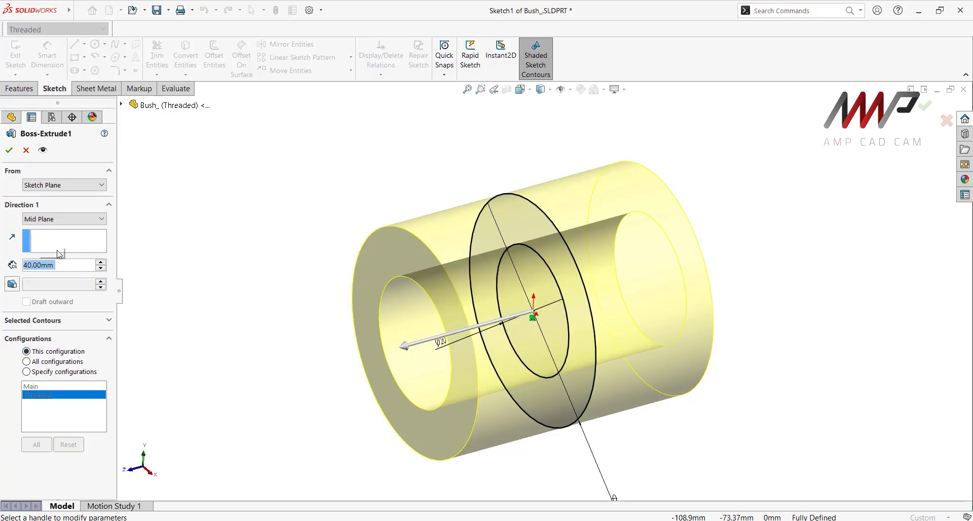
click(12, 151)
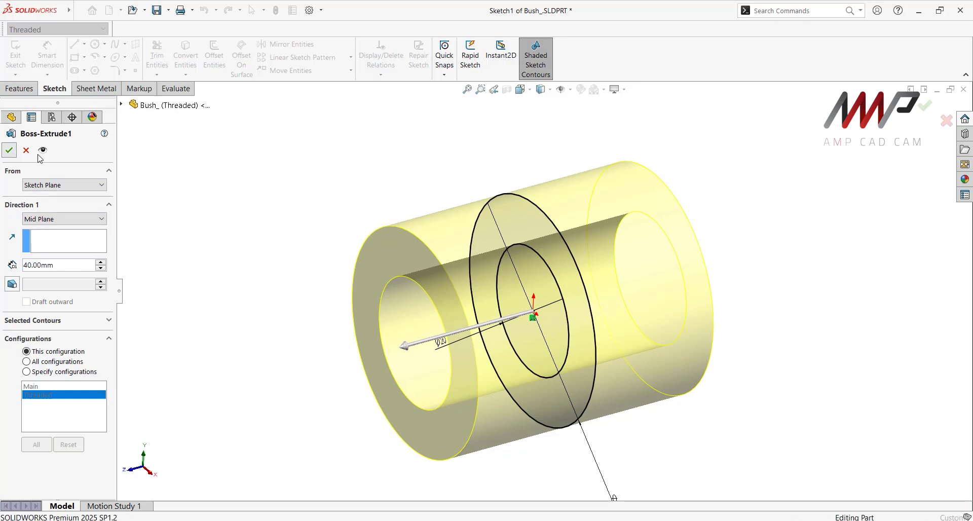
Measure the distance between the cylinder's two end faces in the Threaded configuration.
click(175, 89)
click(91, 56)
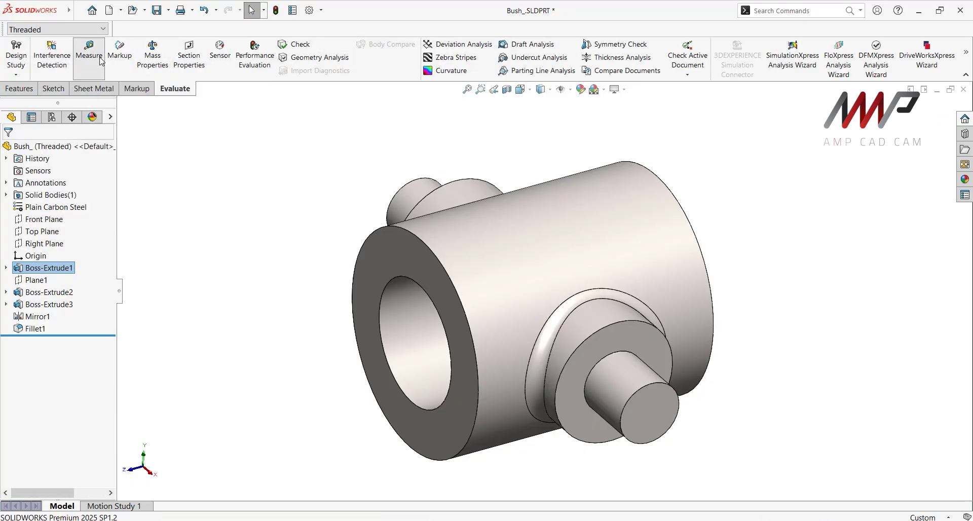
click(375, 261)
middle_drag(688, 264, 714, 200)
click(704, 188)
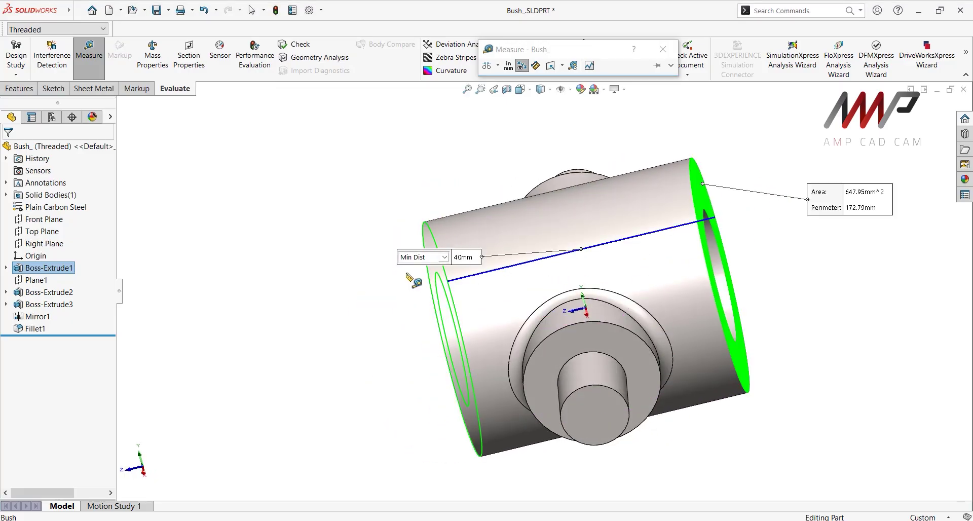
middle_drag(452, 326, 484, 328)
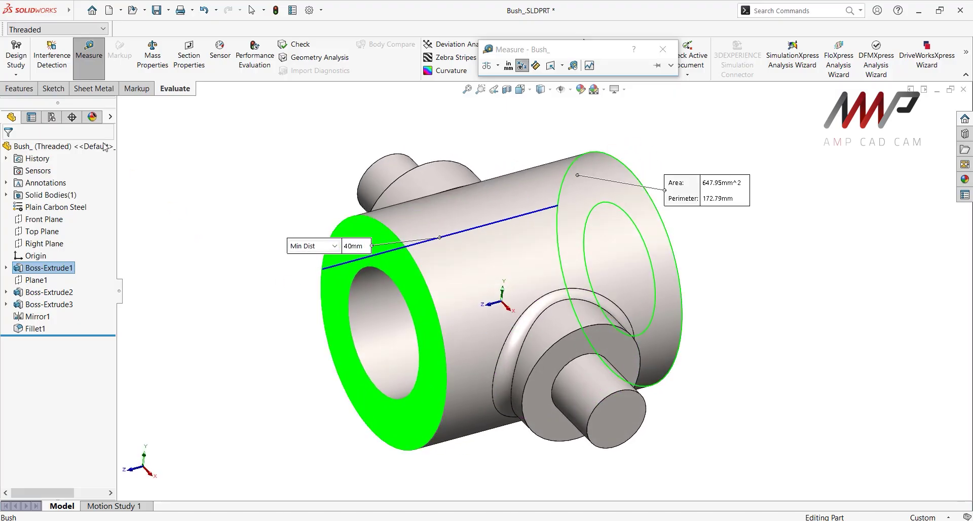
click(52, 118)
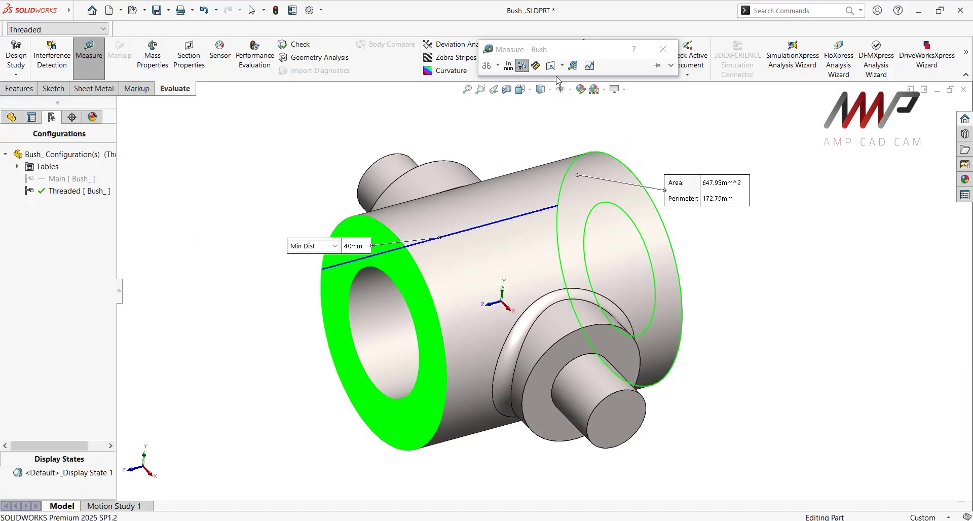
click(663, 50)
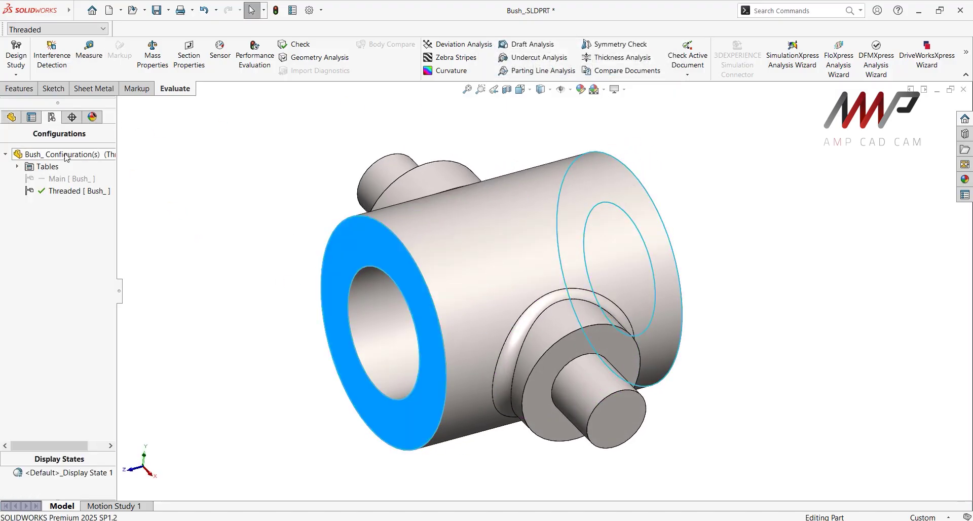
Activate the Main configuration and measure the distance between the cylinder's two end faces.
double_click(59, 180)
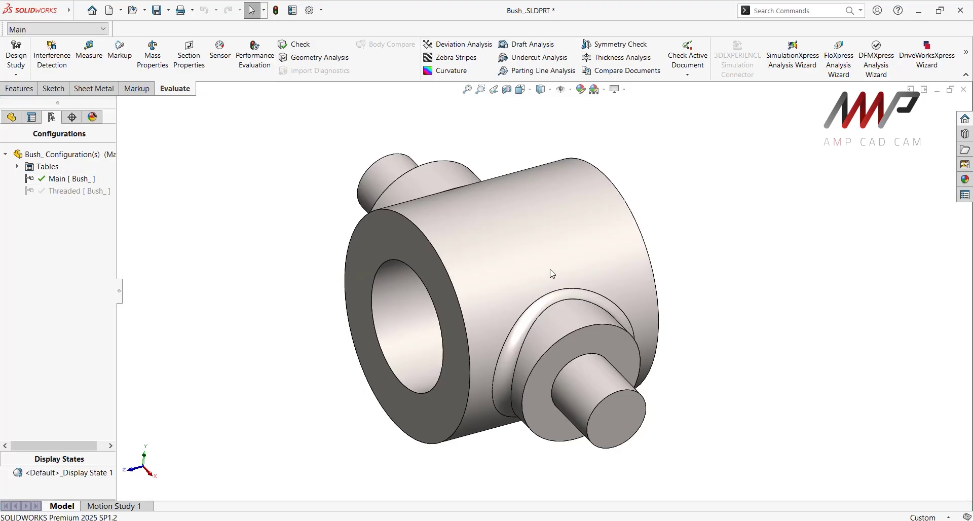
click(89, 56)
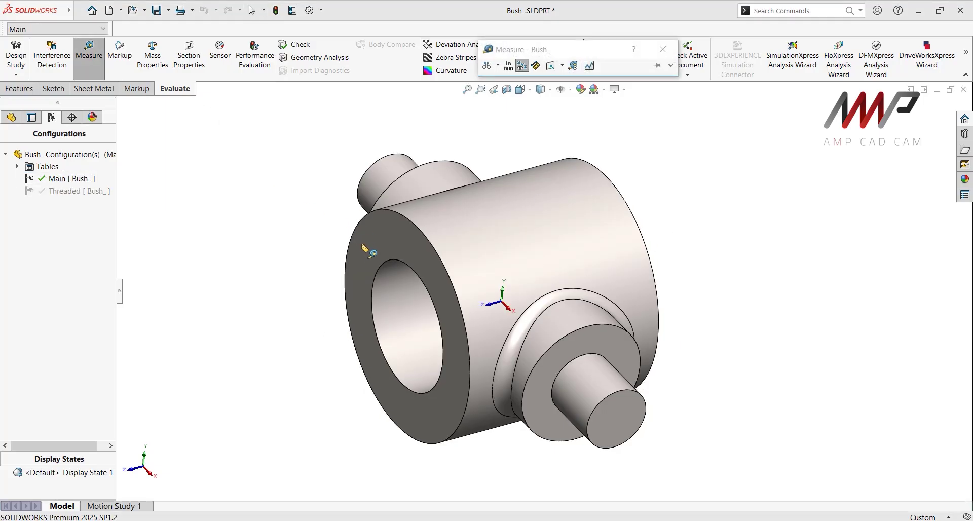
click(361, 256)
middle_drag(590, 276, 567, 290)
click(751, 310)
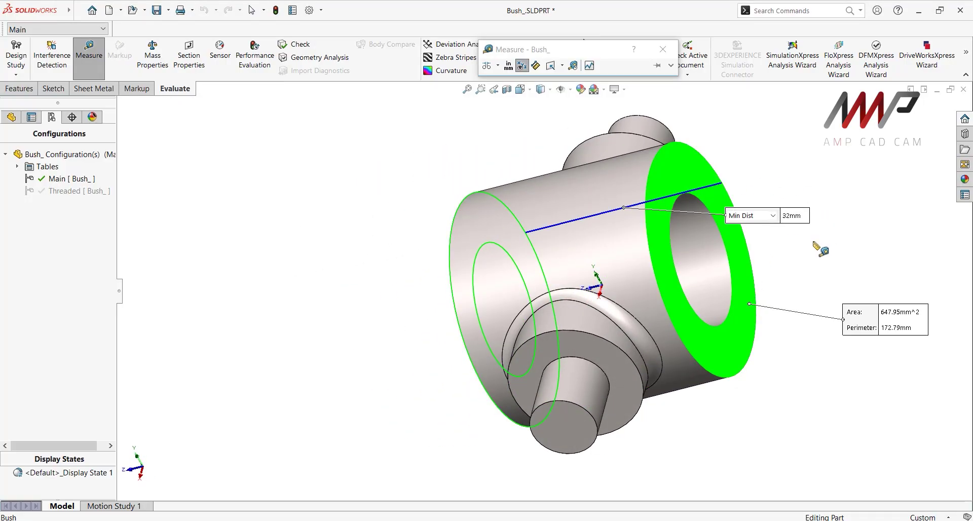
middle_drag(800, 283, 850, 256)
scroll(898, 237, up, 1)
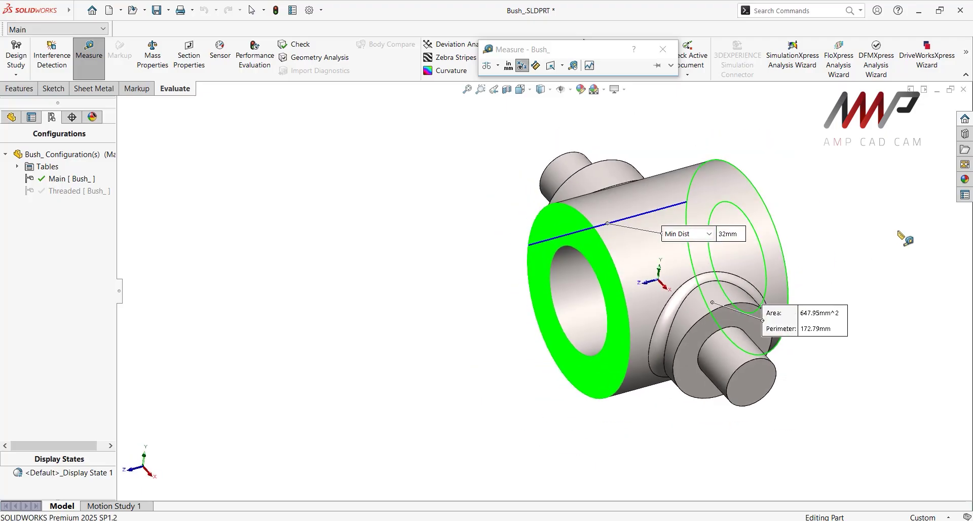
scroll(897, 229, down, 1)
click(663, 49)
Review the extrusion depths of both configurations in the Configuration Table and close it.
click(17, 166)
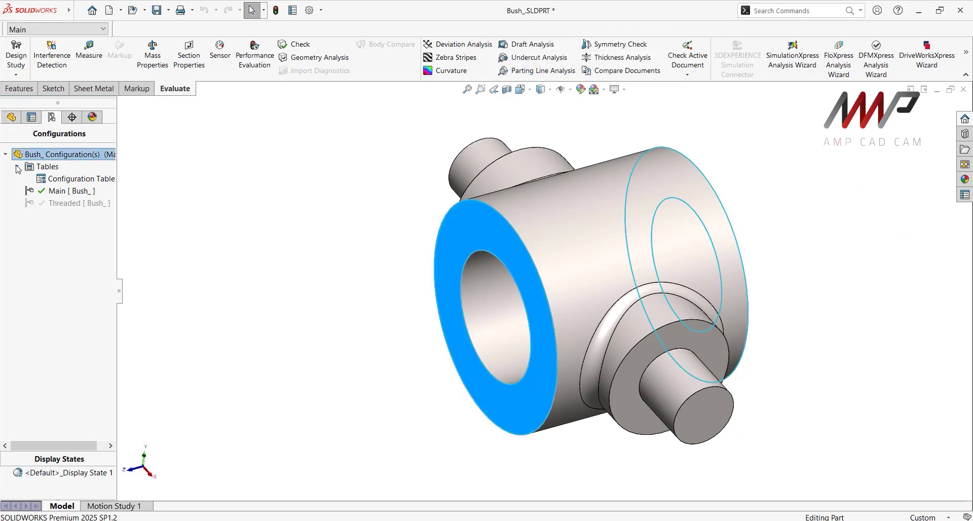
right_click(60, 180)
click(67, 186)
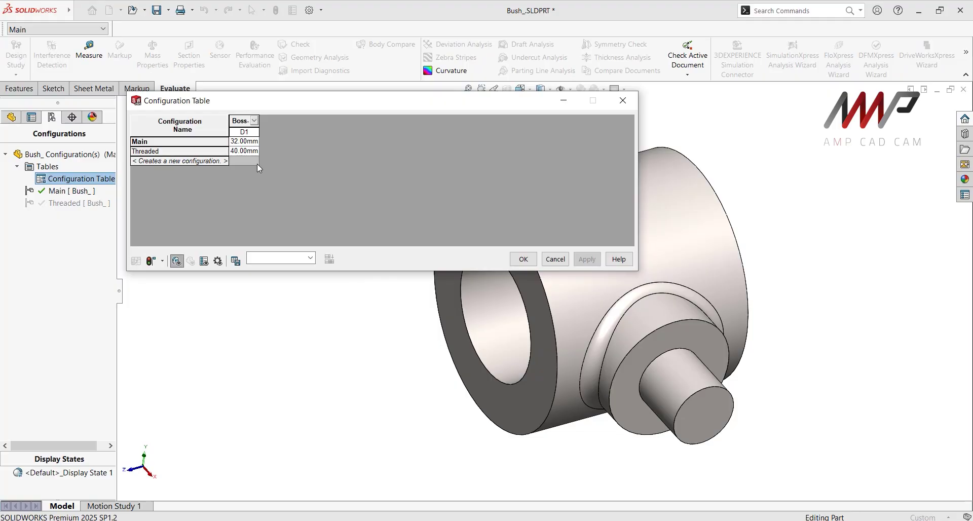
click(523, 259)
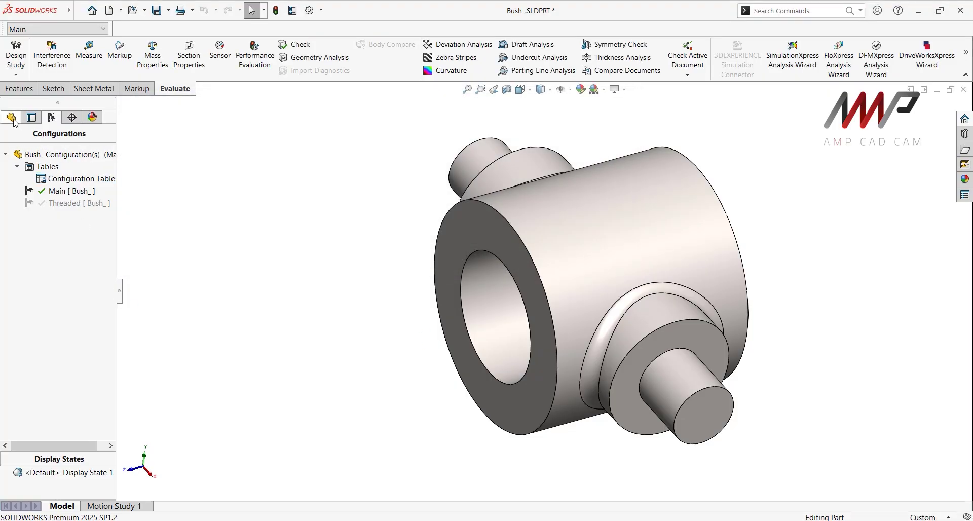
Activate the Threaded configuration of the bush for further editing.
click(12, 118)
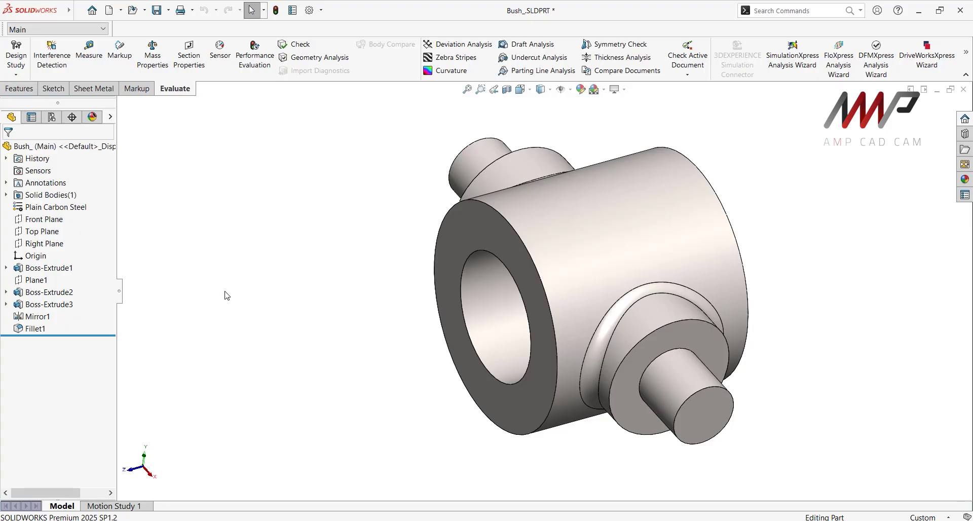
key(alt+Tab)
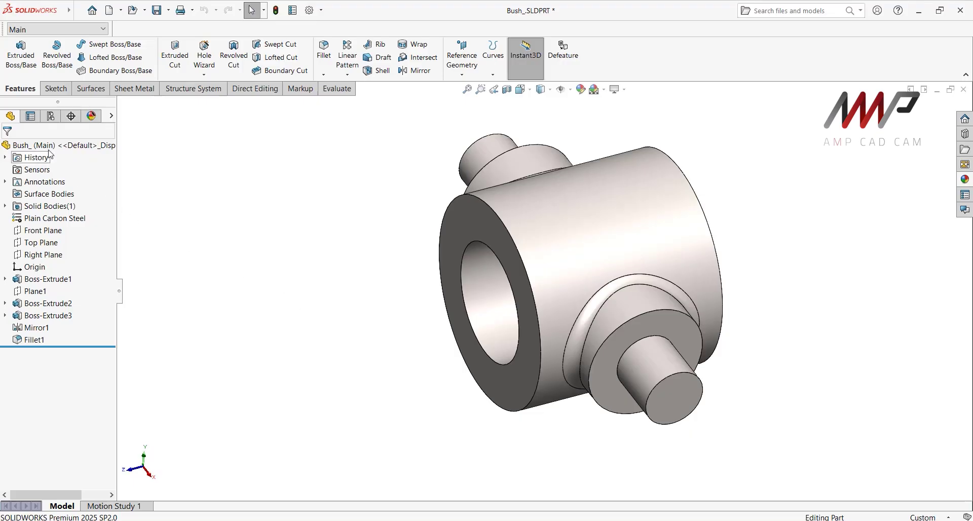
click(51, 117)
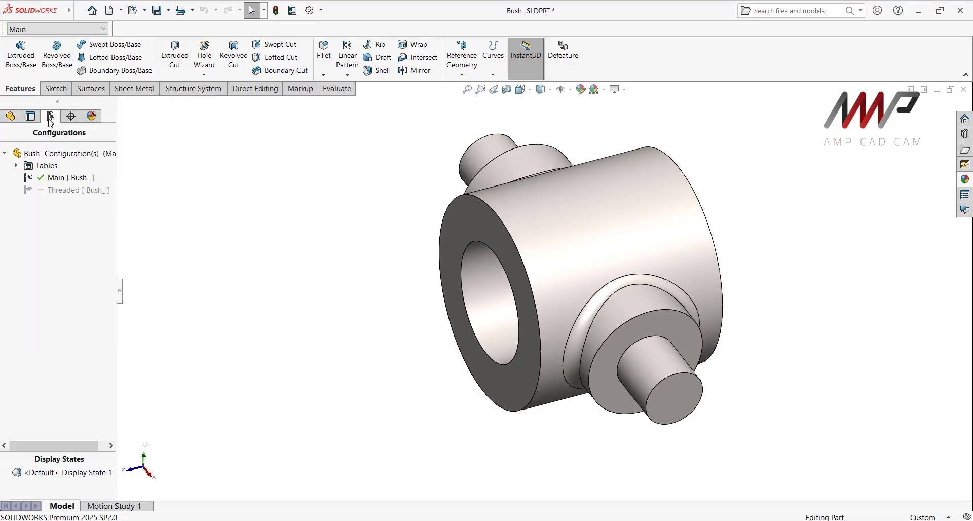
double_click(67, 190)
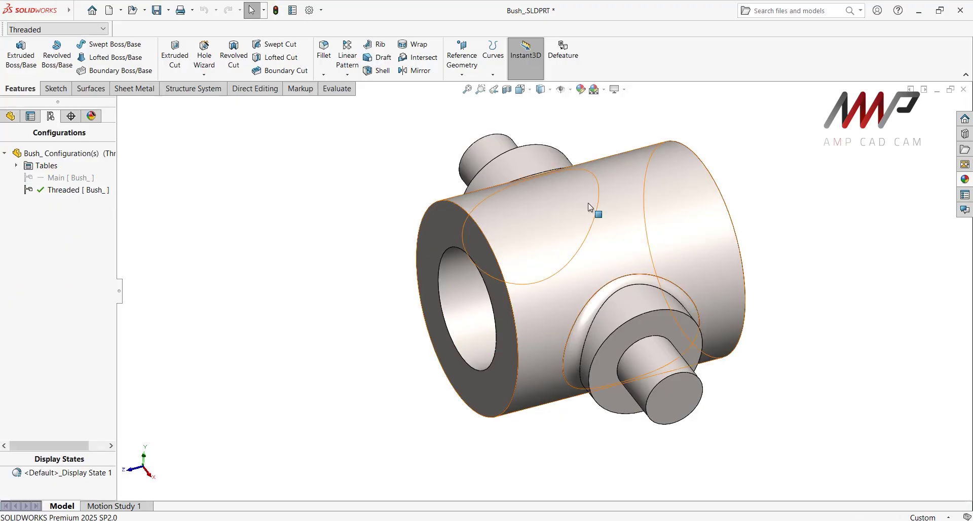
Start a square Thread feature on the circular edge of the bore at the bush's front end face.
click(10, 116)
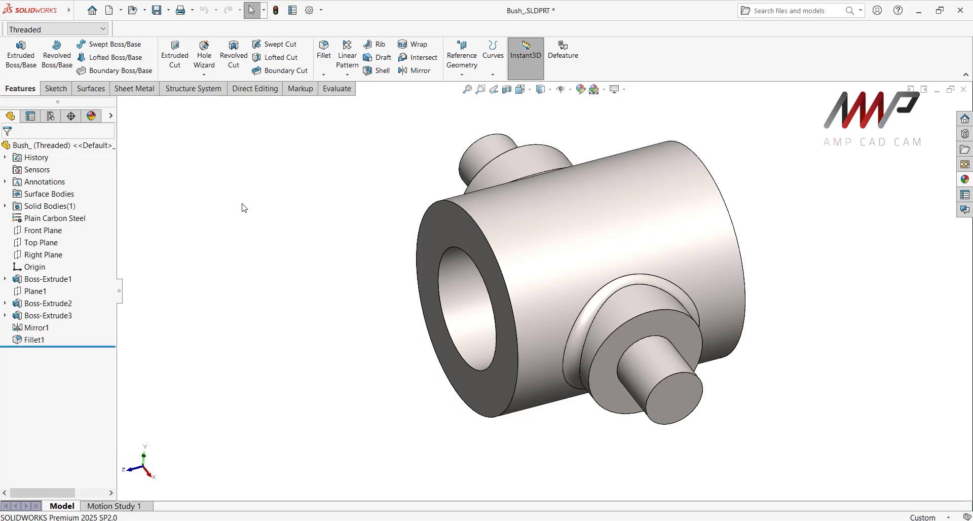
click(205, 76)
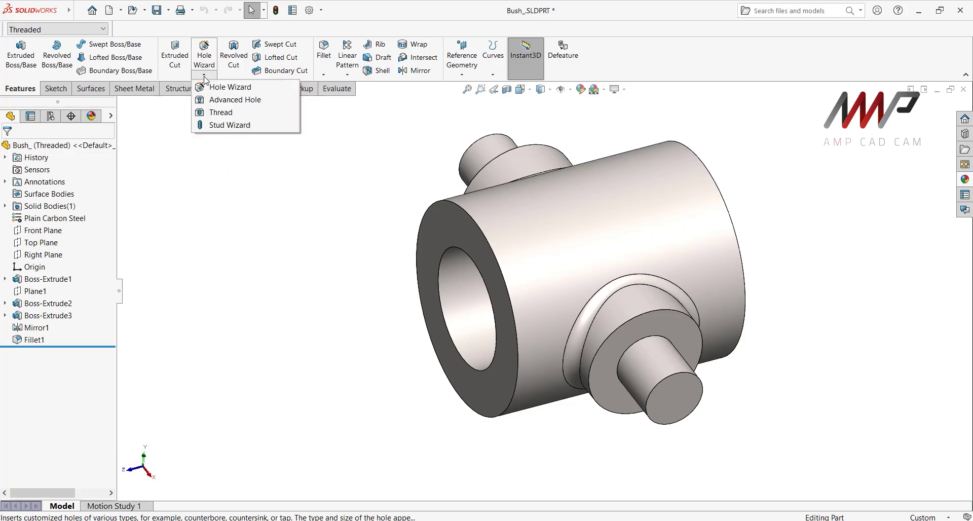
click(220, 114)
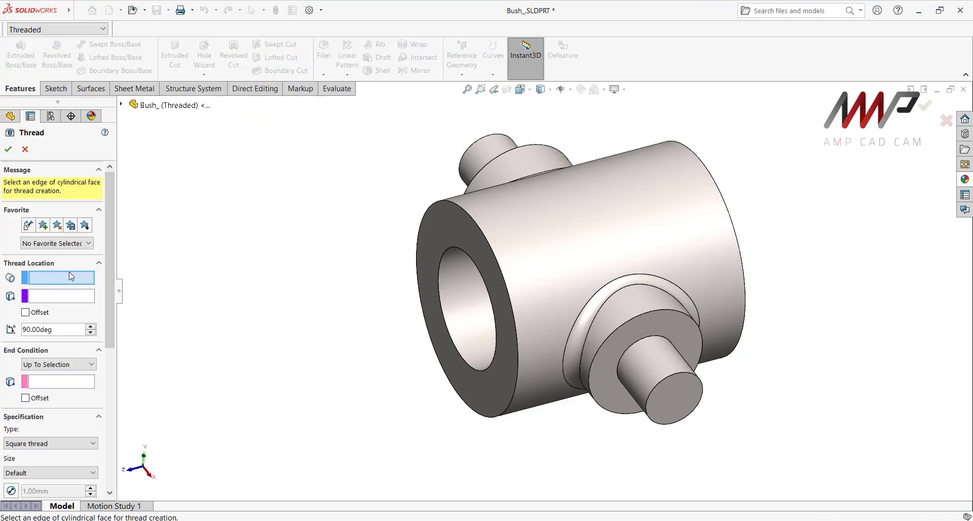
click(440, 264)
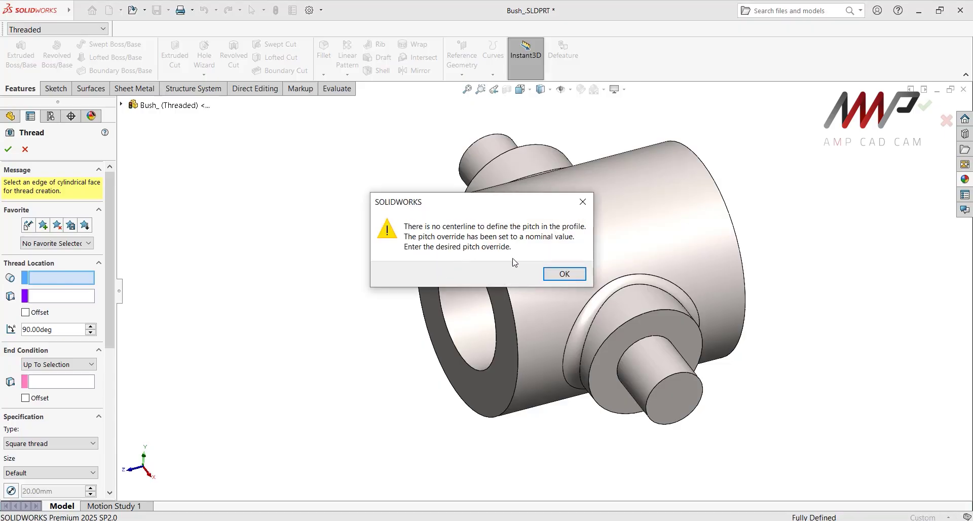
click(562, 274)
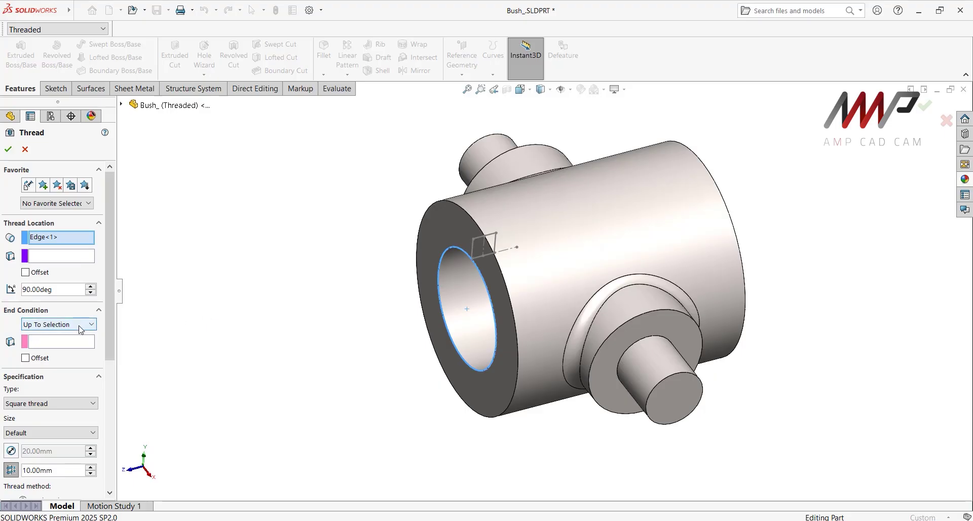
Set the thread to end up to the bush's opposite end face.
click(71, 344)
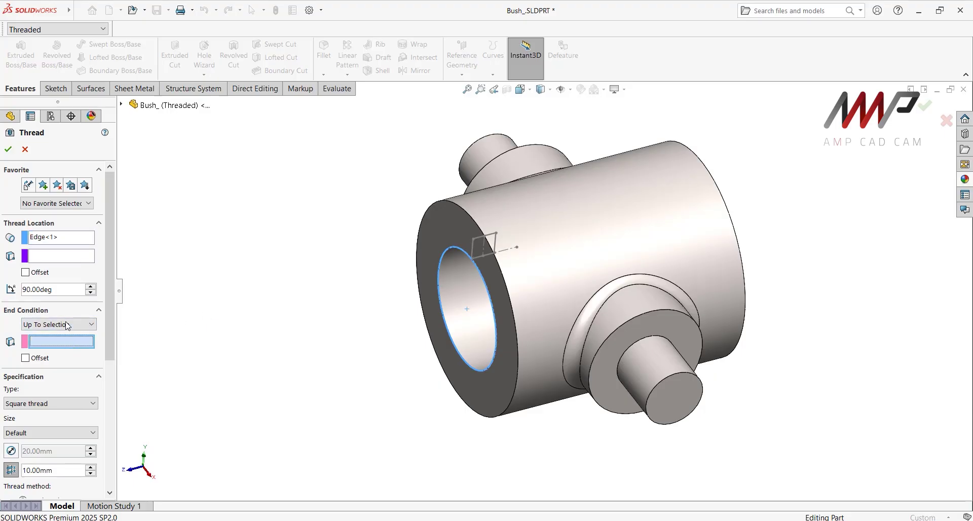
middle_drag(691, 254, 695, 230)
click(710, 203)
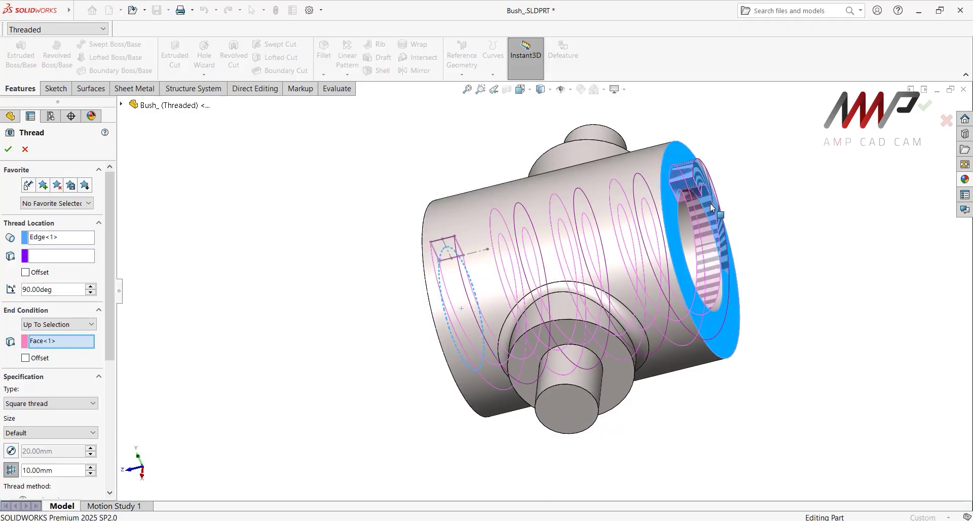
middle_drag(618, 279, 654, 259)
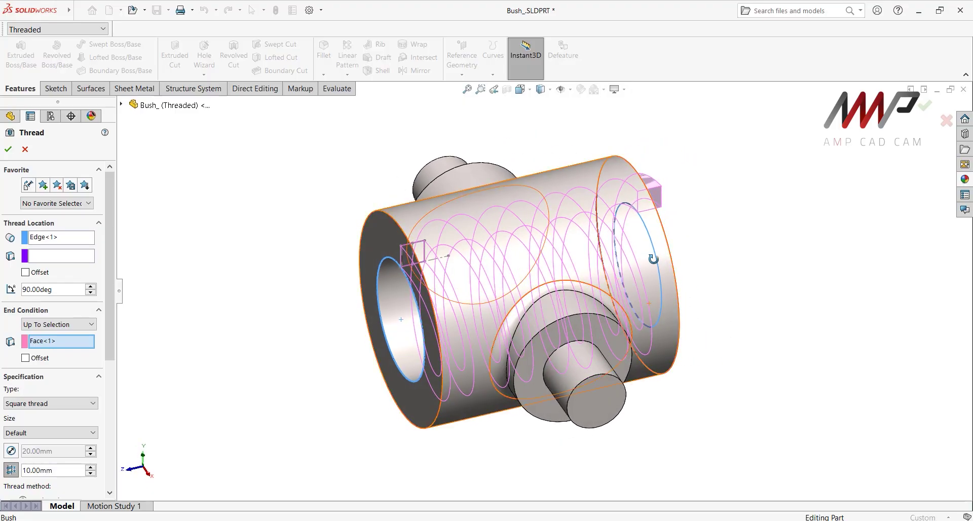
Enable offsets of 4 mm at both the thread's start location and its end condition.
click(26, 273)
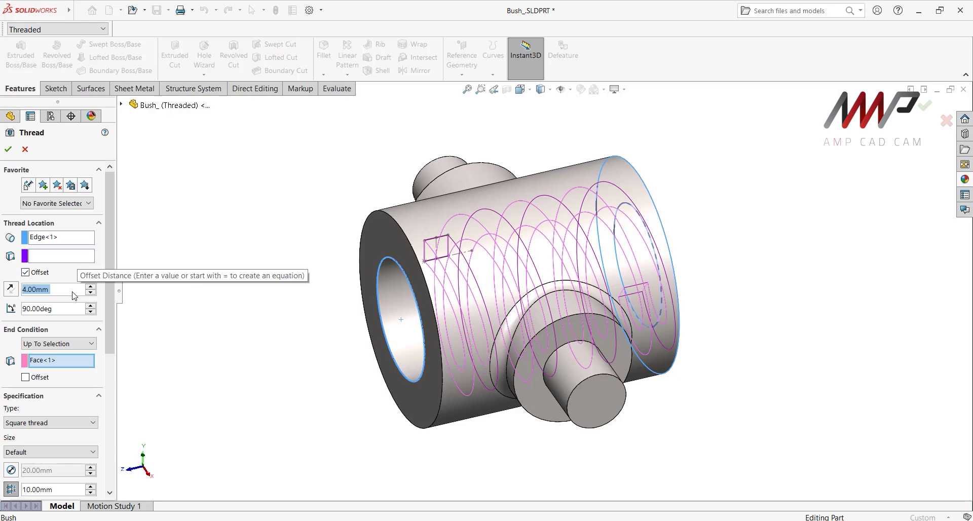
drag(111, 327, 127, 395)
click(25, 257)
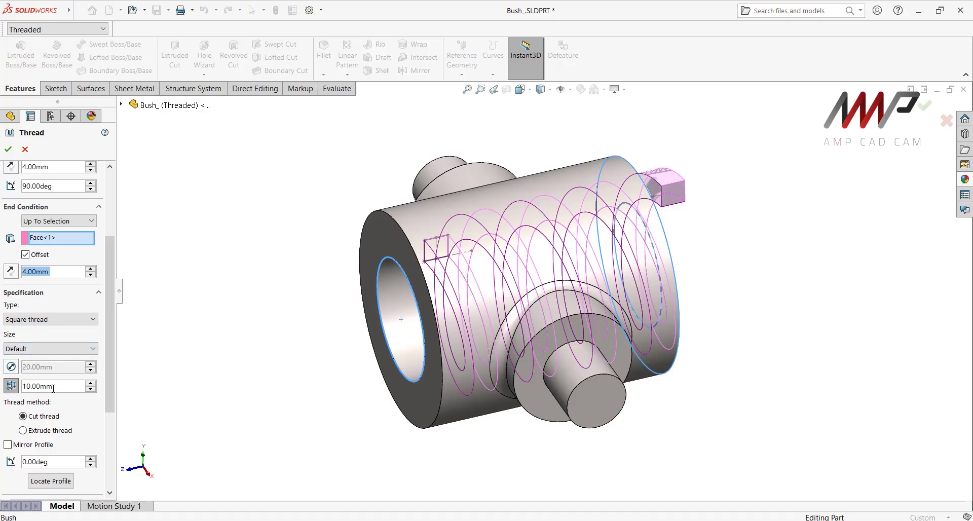
Override the square thread's pitch with 8 mm.
drag(53, 388, 7, 385)
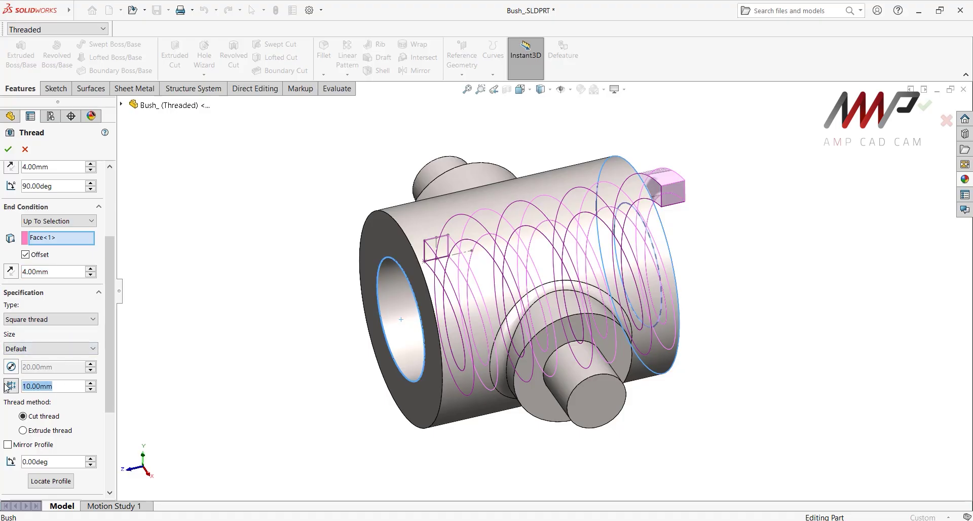
text(8)
key(Return)
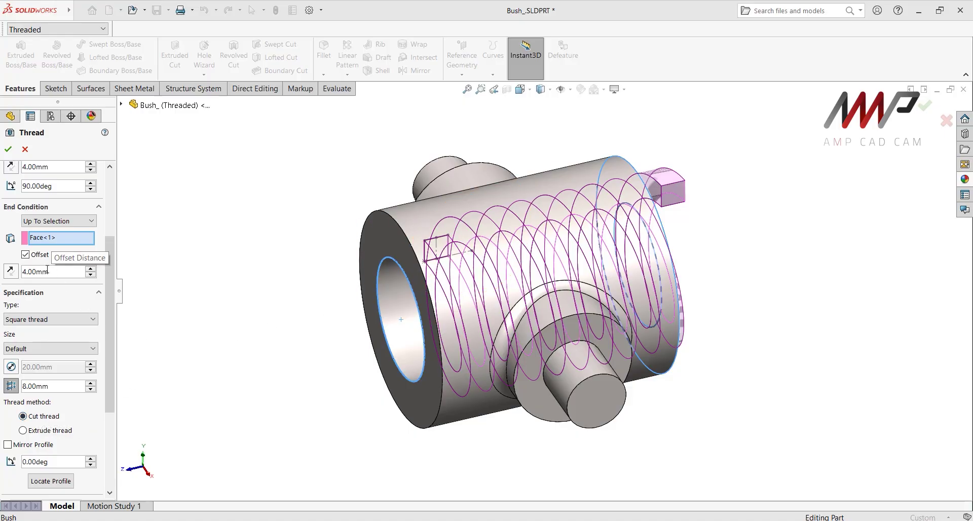
Reverse the 4 mm start offset so the thread begins outside the front end face, and create the cut thread.
drag(105, 289, 107, 205)
click(14, 290)
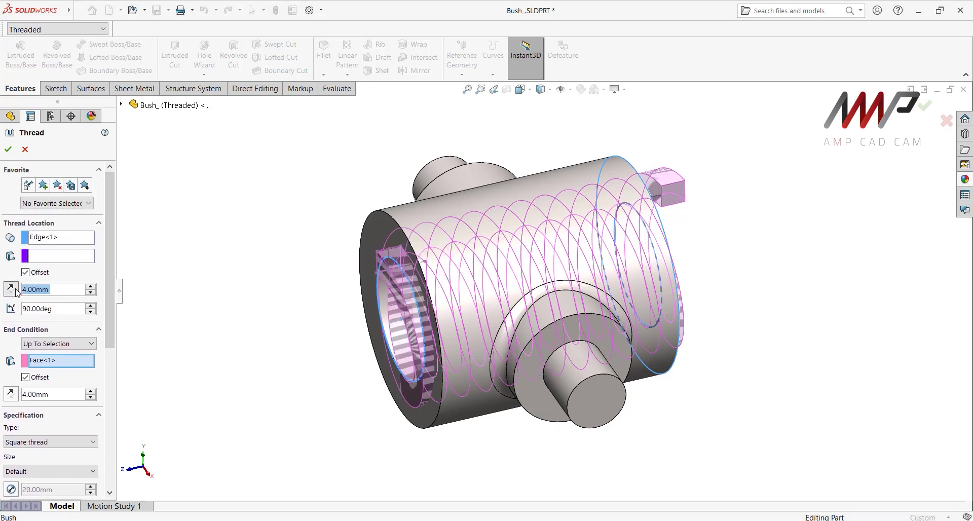
middle_drag(493, 302, 498, 276)
click(7, 150)
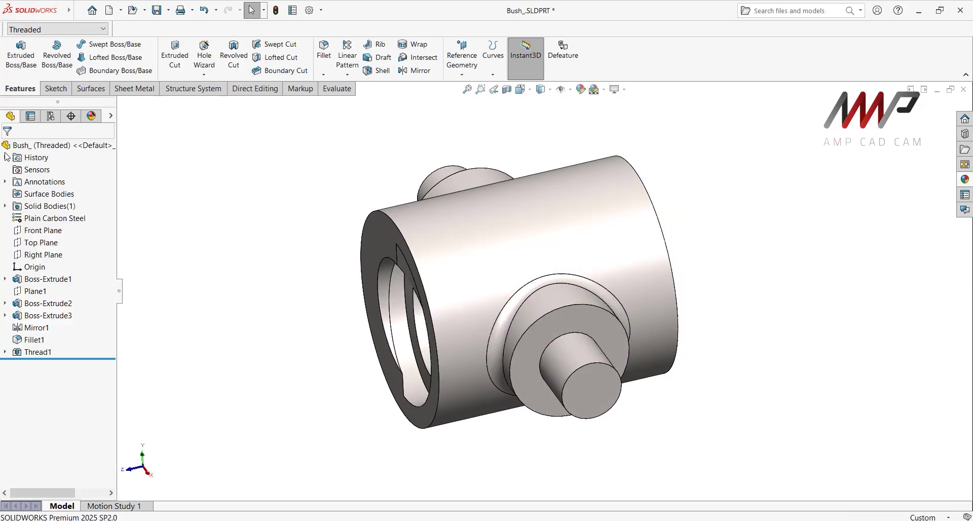
Compare the thread opening at the bush's end face with the end view in drawing j01-003.pdf.
middle_drag(379, 312, 454, 246)
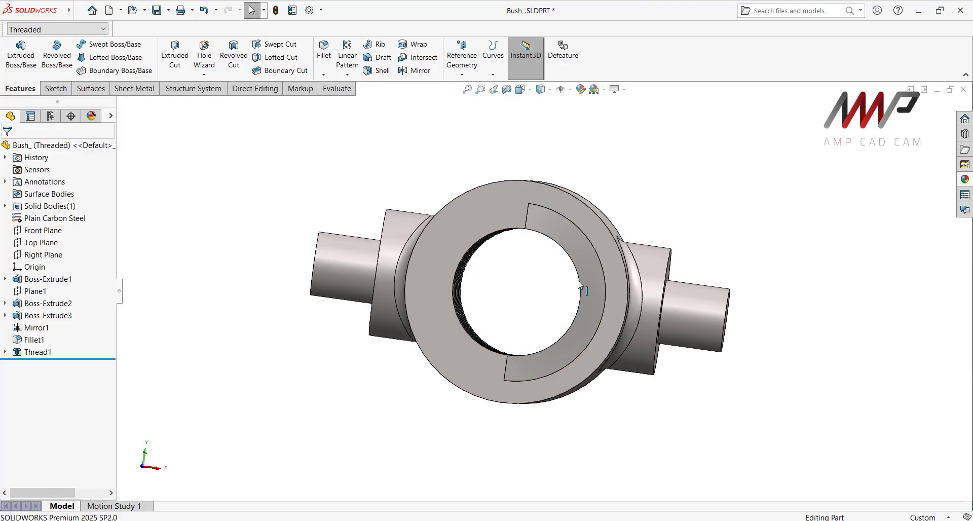
key(alt+Tab)
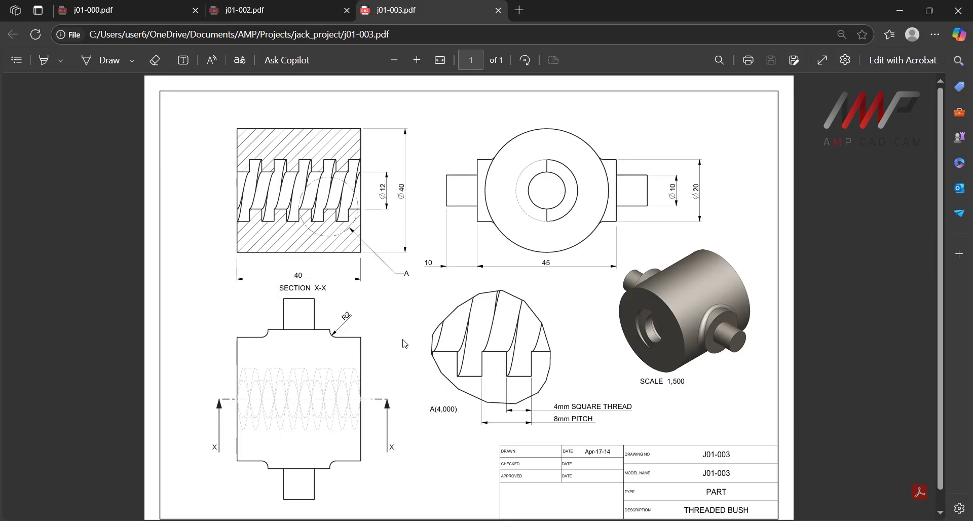
click(408, 520)
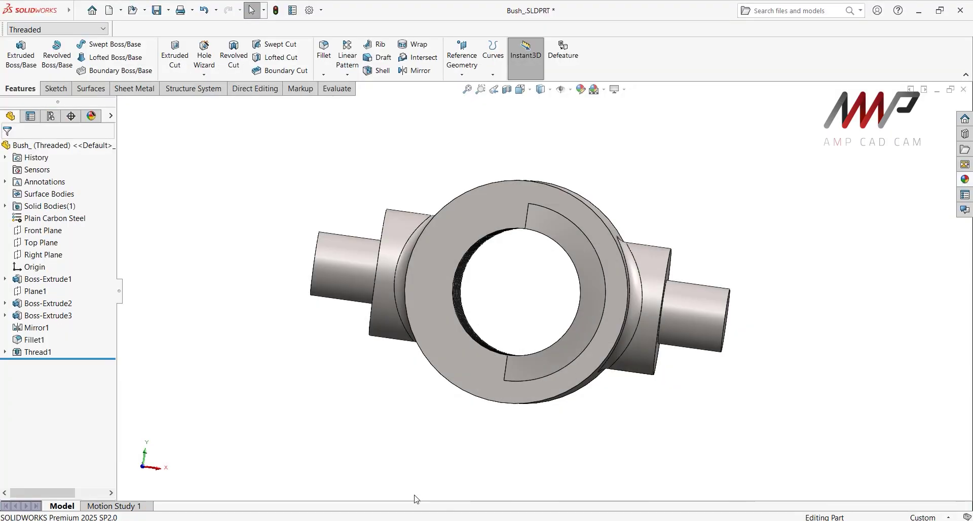
middle_drag(657, 267, 584, 335)
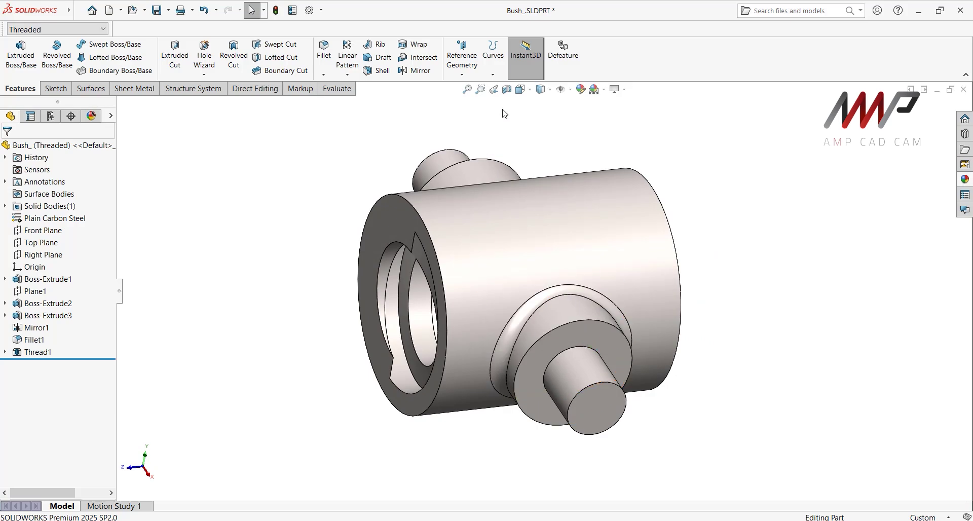
Examine the internal square thread profile in a section view through the Right Plane, and turn the section off.
click(507, 90)
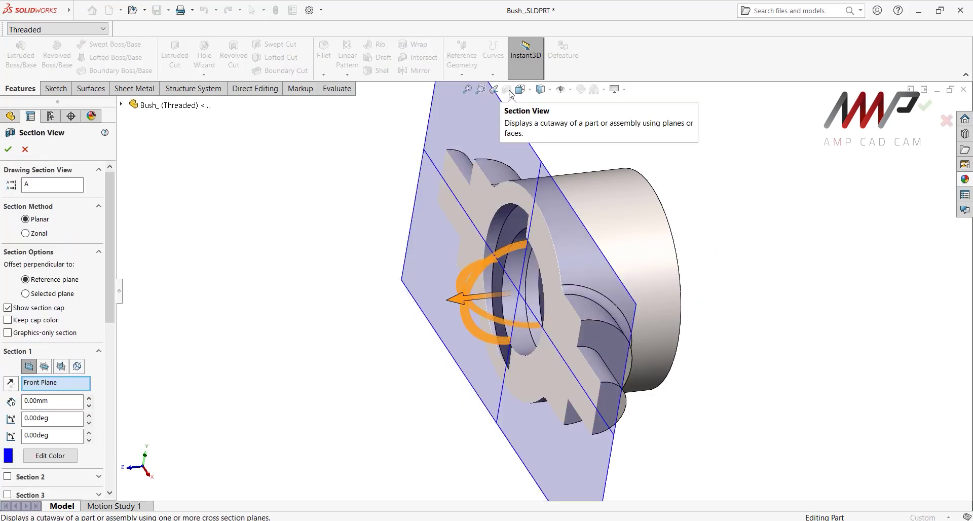
click(60, 367)
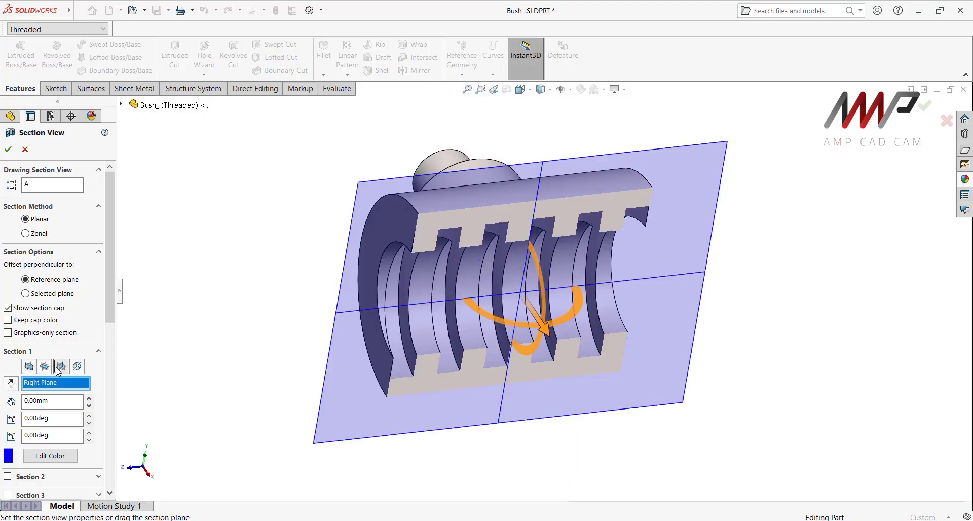
click(7, 150)
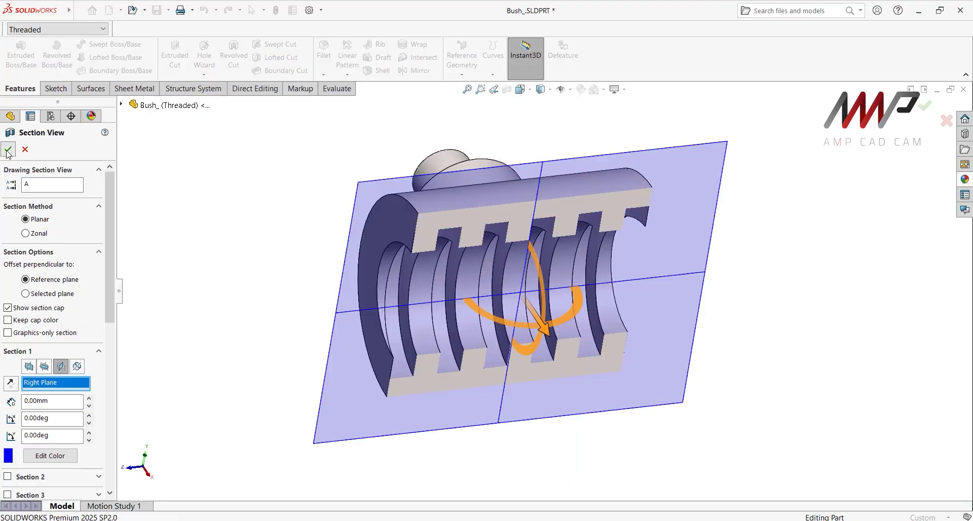
middle_drag(431, 326, 412, 280)
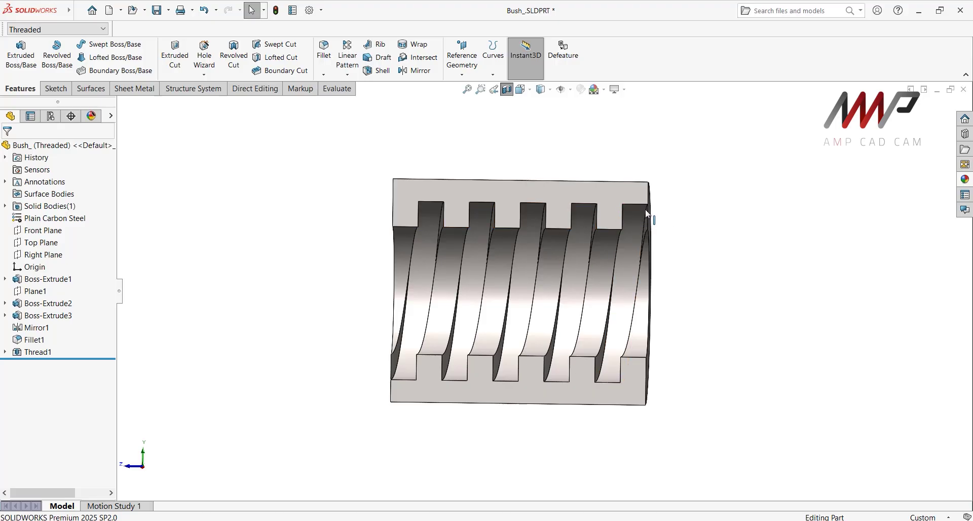
middle_drag(658, 223, 675, 321)
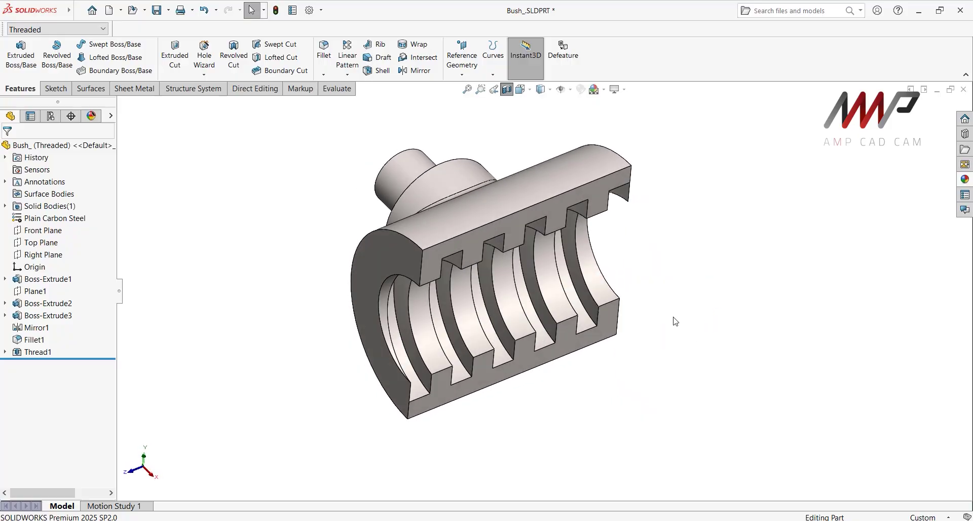
click(508, 91)
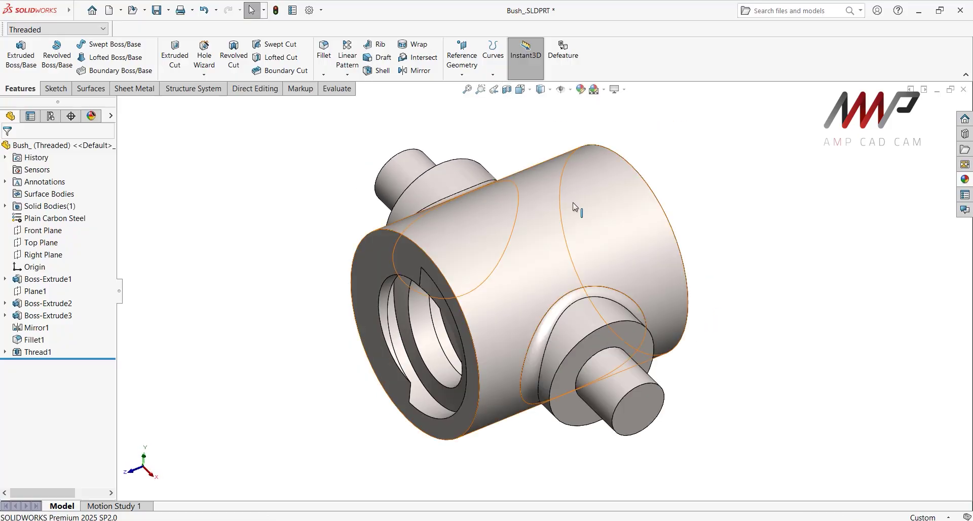